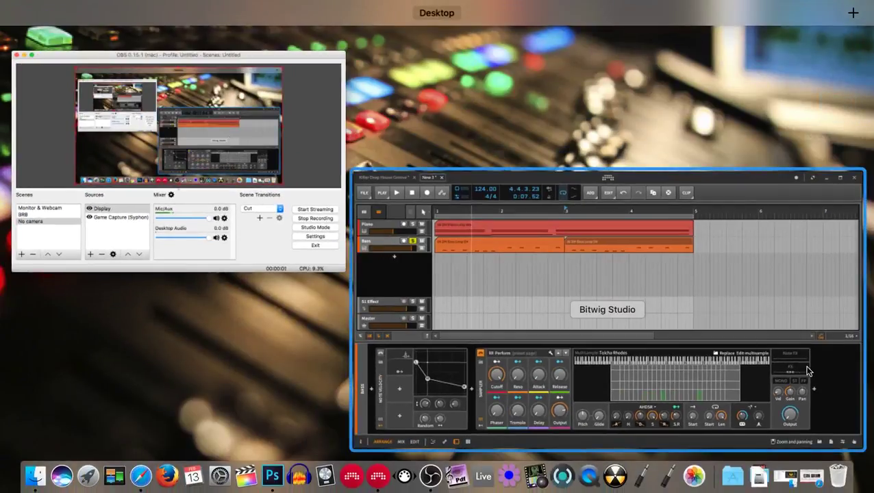
Step: Bring the Bitwig Studio project with the Bass track's Note Velocity and Sampler to full screen
{"action": "left_click", "coordinate": [815, 373]}
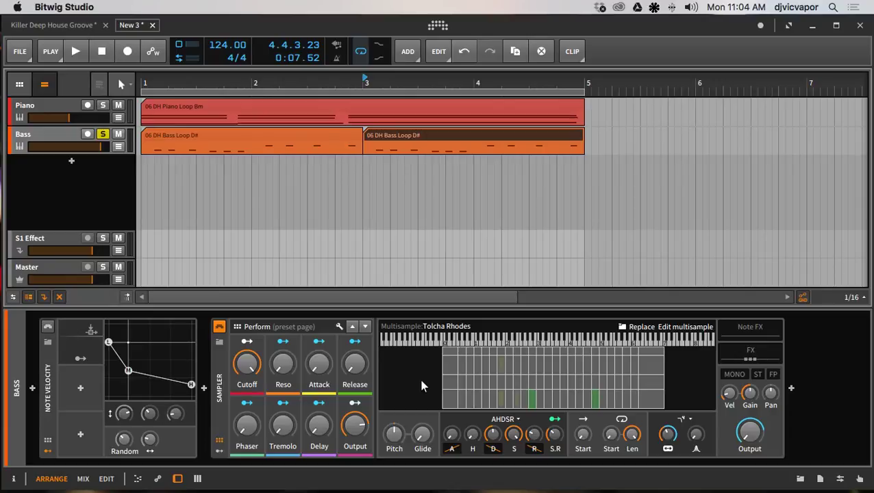
Step: Open the Tolcha Rhodes Multisample Editor and select a bottom-row zone showing velocity 1–39
{"action": "left_click", "coordinate": [675, 328]}
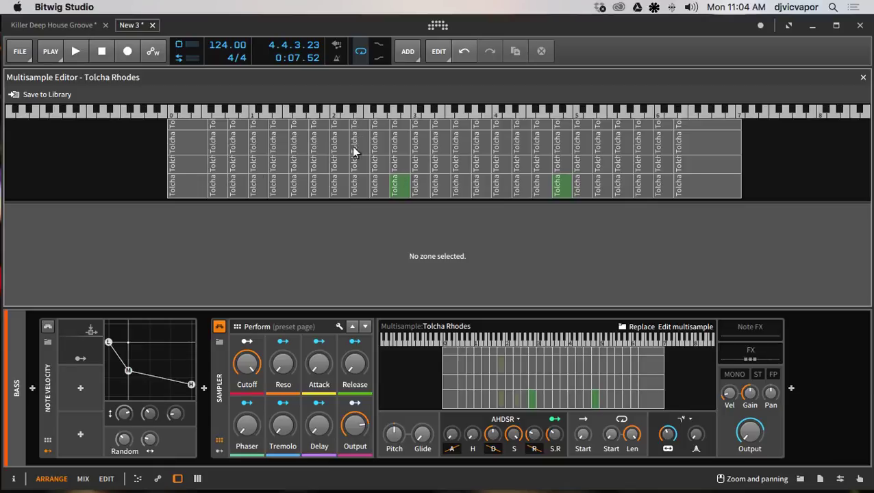
{"action": "left_click", "coordinate": [355, 185]}
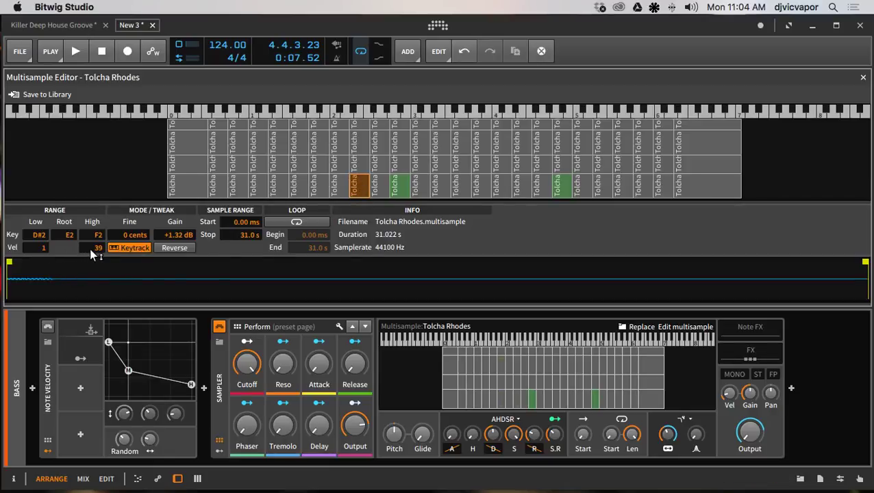
Step: Read the Vel ranges of the middle, upper and top layer zones, then close the editor
{"action": "left_click", "coordinate": [355, 164]}
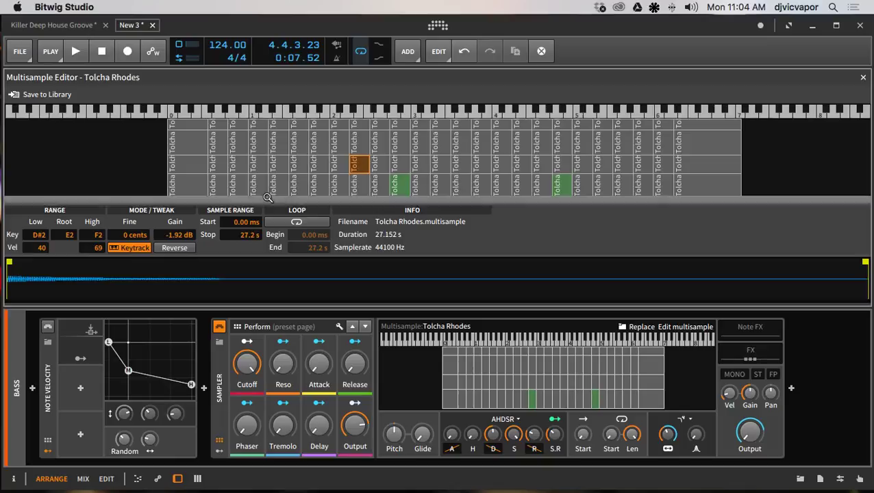
{"action": "left_click", "coordinate": [353, 140]}
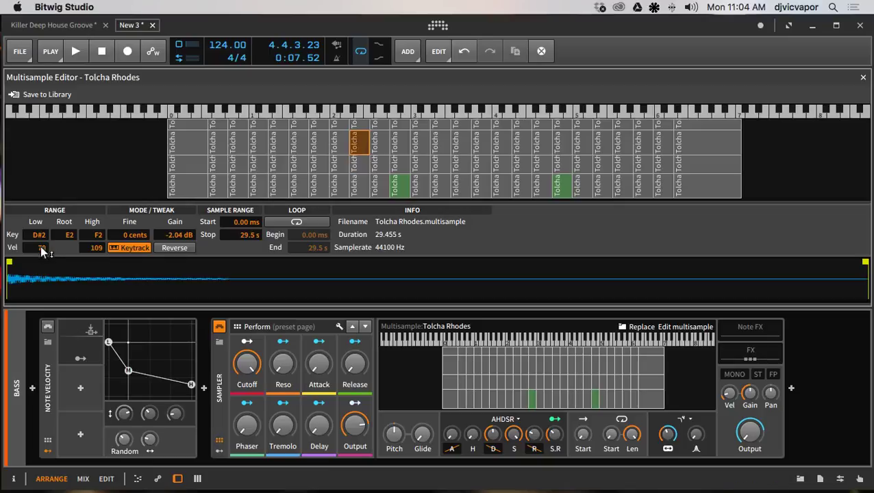
{"action": "left_click", "coordinate": [436, 133]}
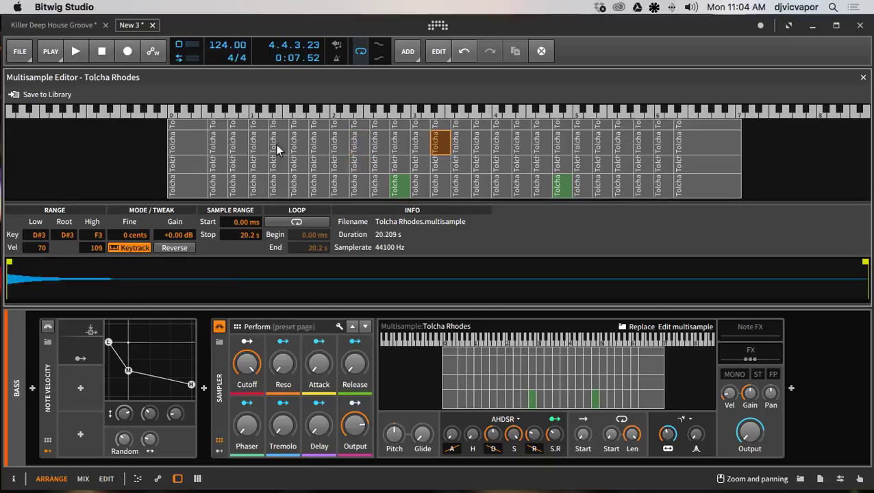
{"action": "left_click", "coordinate": [295, 125]}
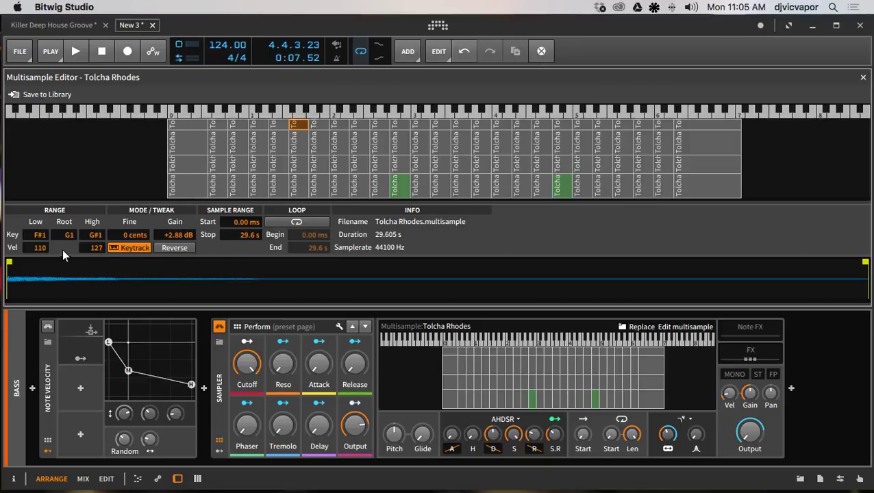
{"action": "left_click", "coordinate": [863, 76]}
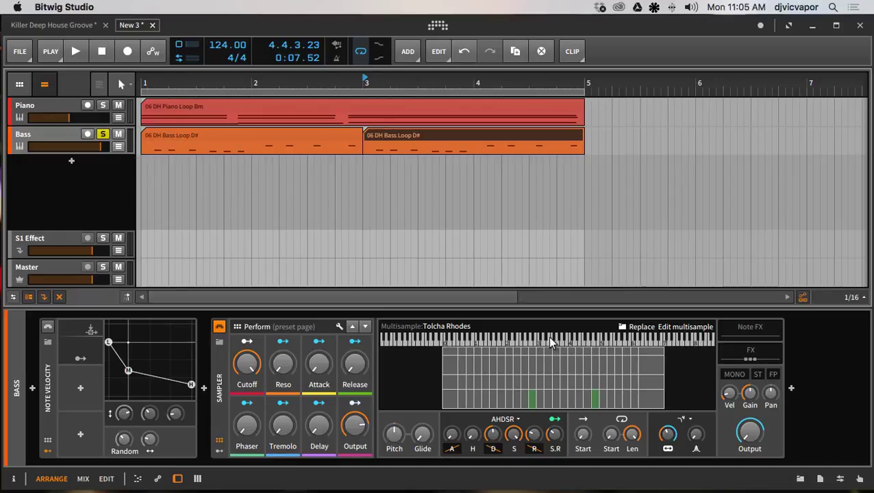
{"action": "key", "text": "space"}
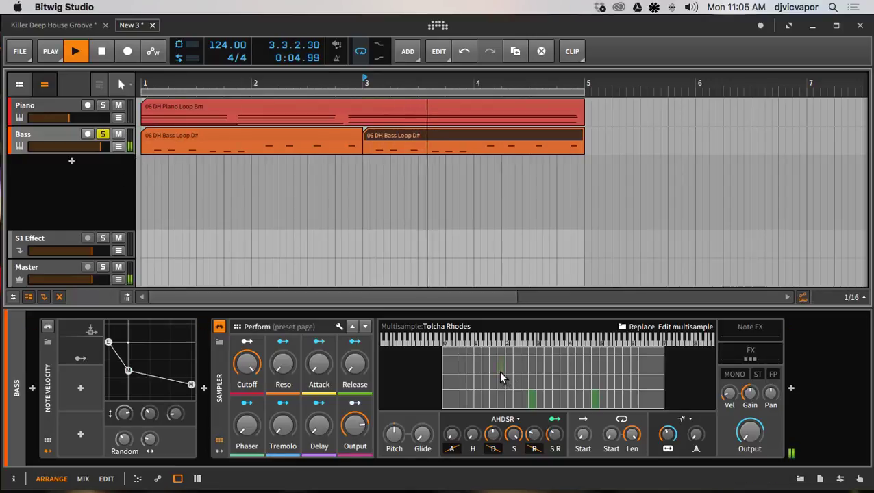
{"action": "key", "text": "space"}
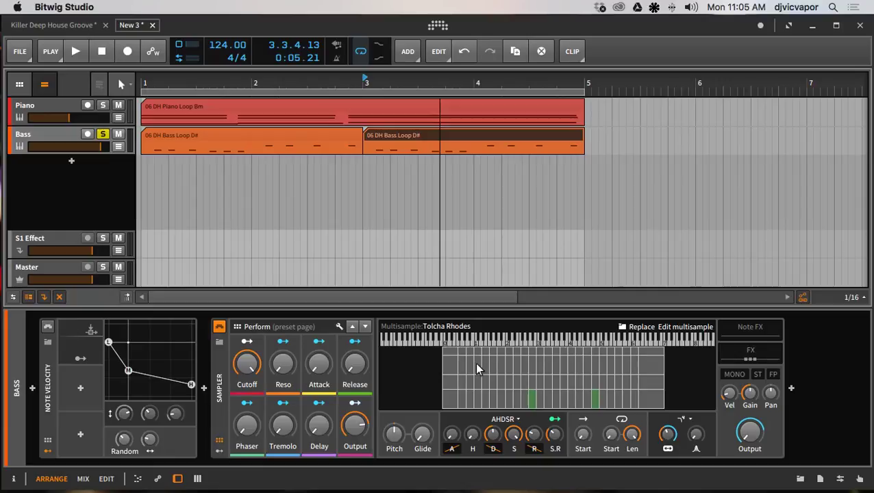
{"action": "key", "text": "space"}
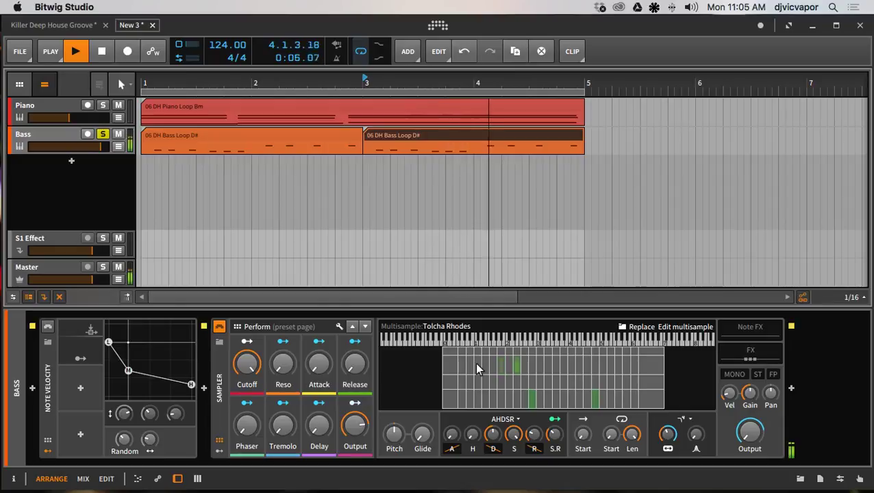
{"action": "key", "text": "space"}
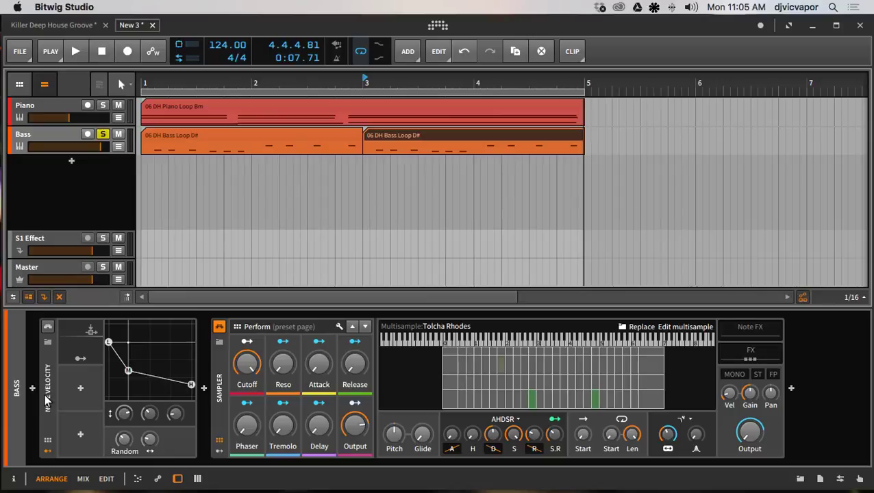
Step: Open the 06 DH Bass Loop D# clip's notes and confirm in the Inspector they share 63% velocity
{"action": "double_click", "coordinate": [203, 135]}
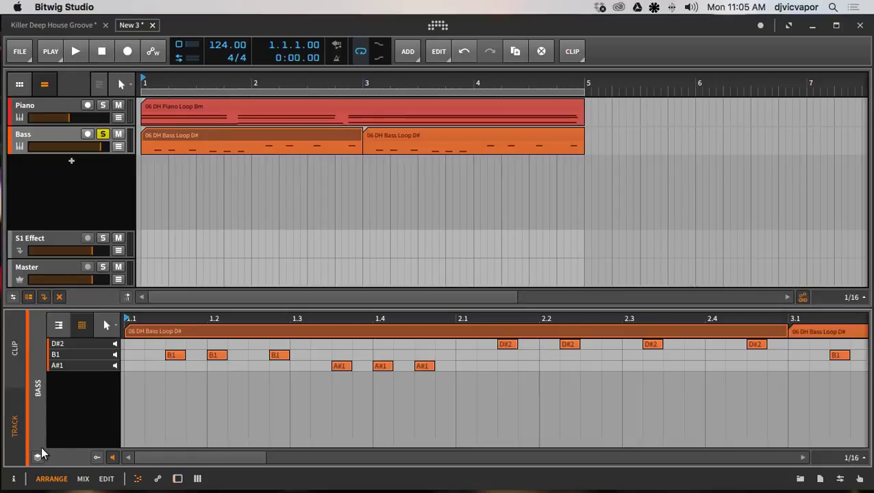
{"action": "left_click", "coordinate": [14, 480]}
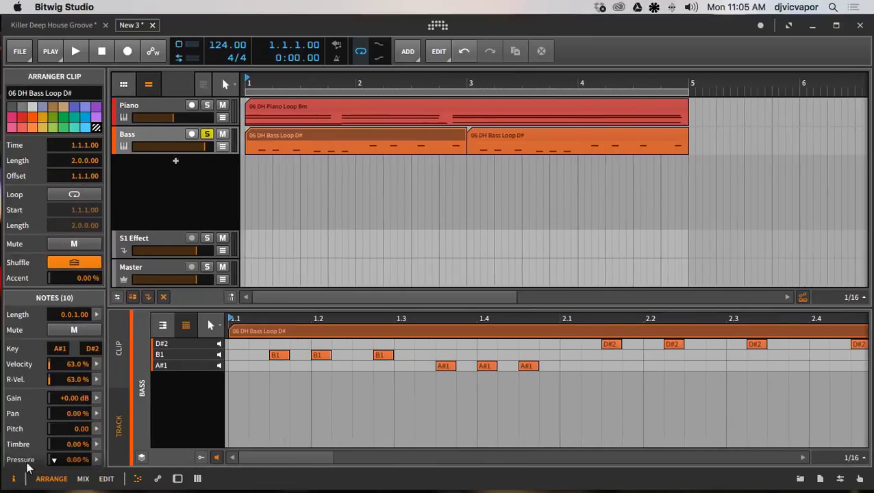
{"action": "left_click", "coordinate": [93, 363]}
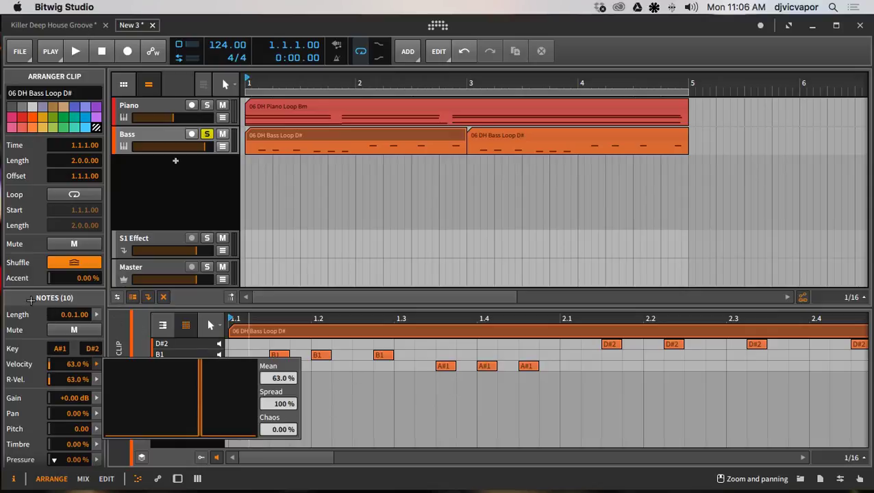
{"action": "left_click", "coordinate": [31, 299]}
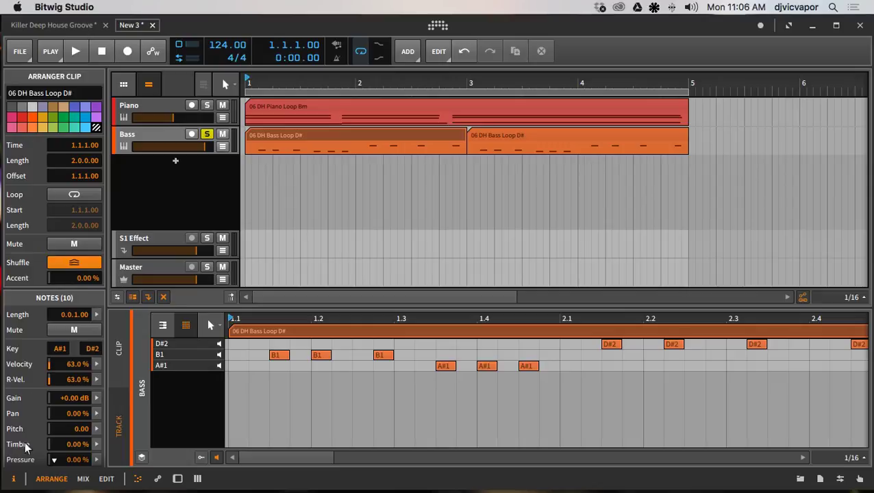
{"action": "left_click", "coordinate": [13, 478]}
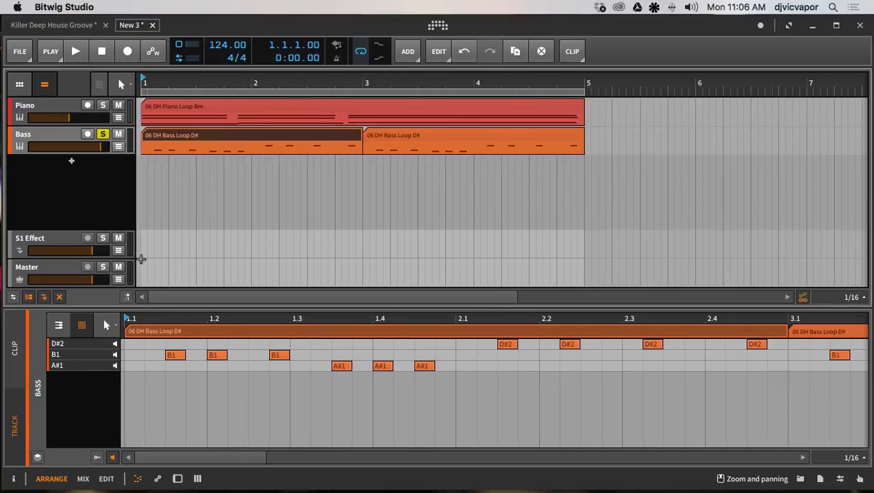
Step: Show the Bass track's Note Velocity and Sampler devices and play the arrangement once
{"action": "double_click", "coordinate": [68, 138]}
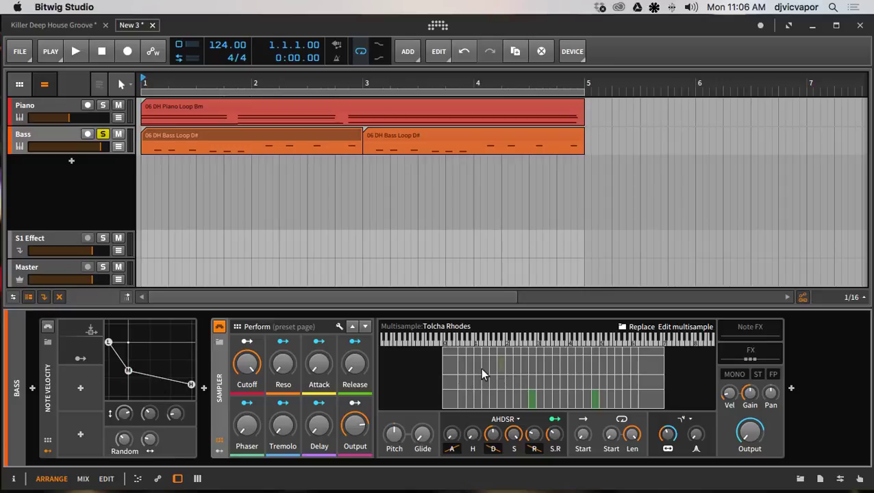
{"action": "key", "text": "space"}
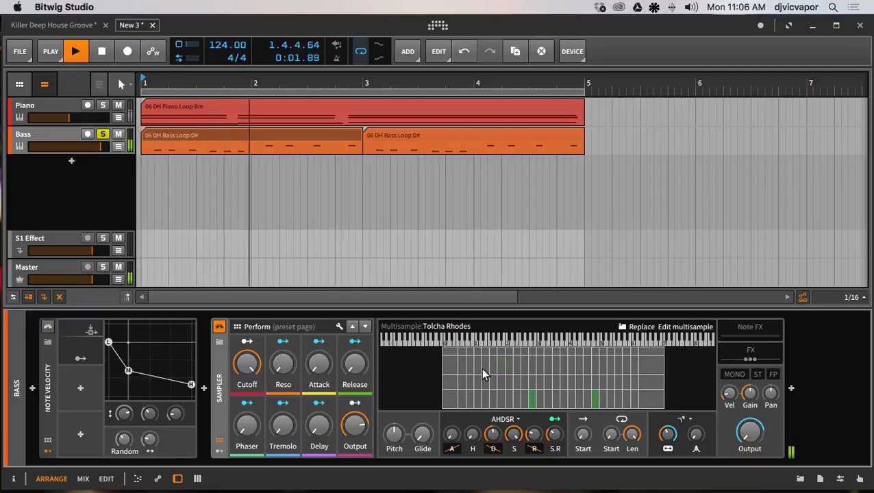
{"action": "key", "text": "space"}
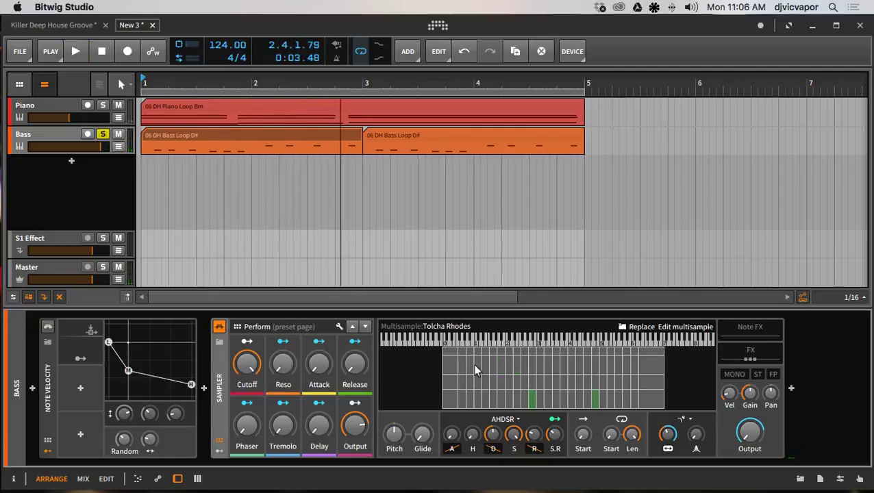
Step: Enable Note Velocity, set the low point to 54.5%, middle point to 38%, and Random about 61%
{"action": "left_click", "coordinate": [47, 328]}
{"action": "key", "text": "space"}
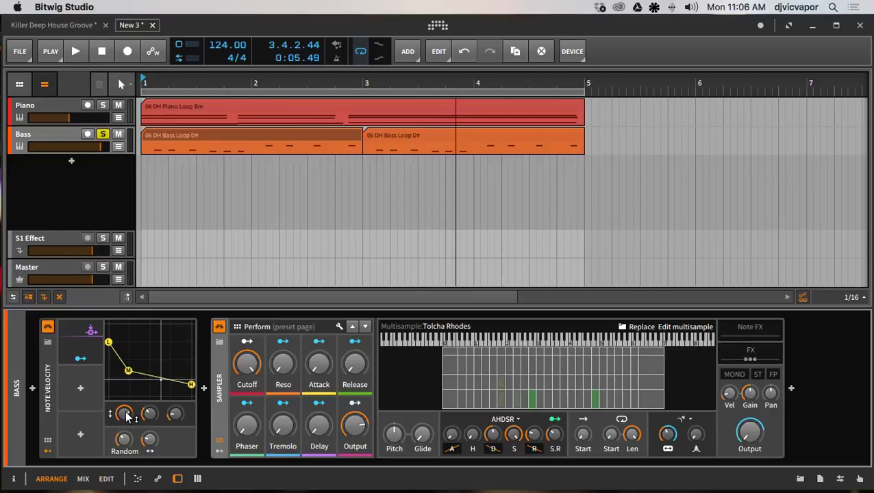
{"action": "left_click_drag", "start_coordinate": [124, 413], "coordinate": [174, 408]}
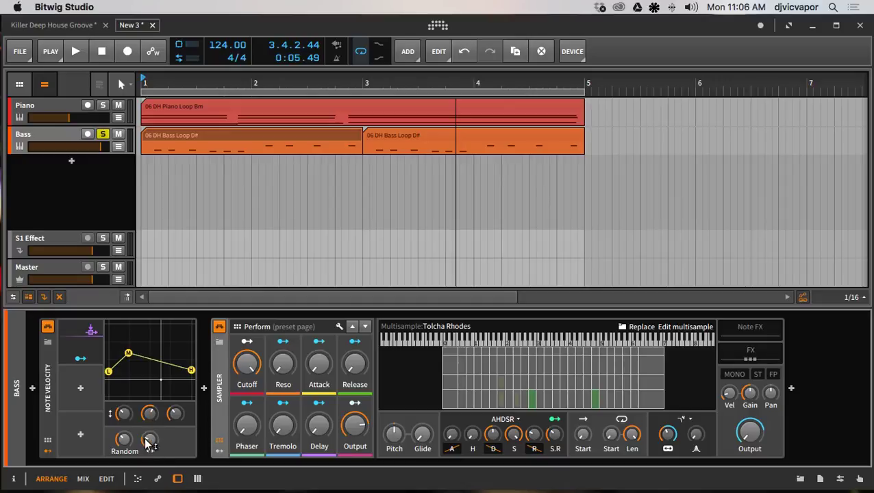
{"action": "left_click_drag", "start_coordinate": [149, 444], "coordinate": [123, 437]}
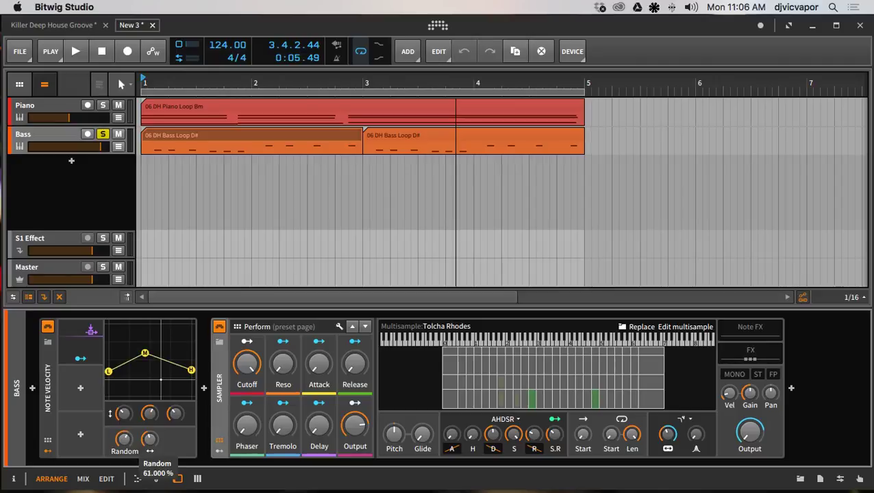
{"action": "left_click_drag", "start_coordinate": [149, 439], "coordinate": [124, 409]}
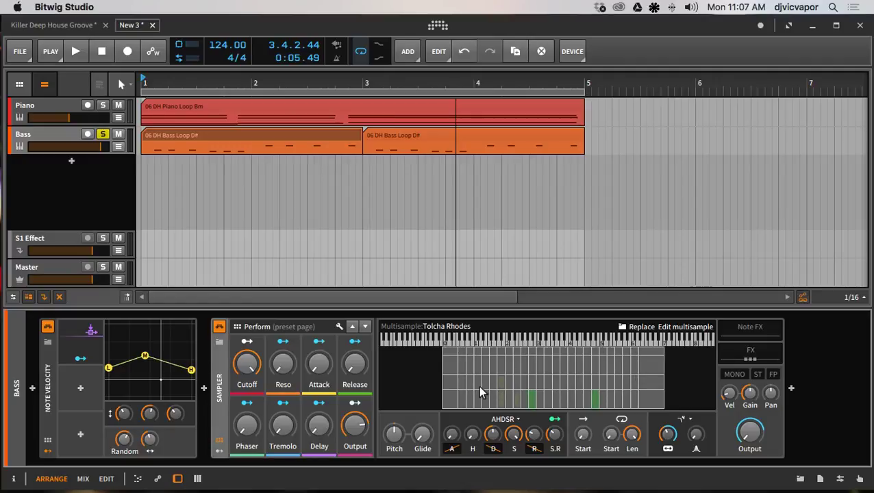
Step: While playing, adjust Y0, Y1 and X1 into a centred peak with the middle point at 51%
{"action": "key", "text": "space"}
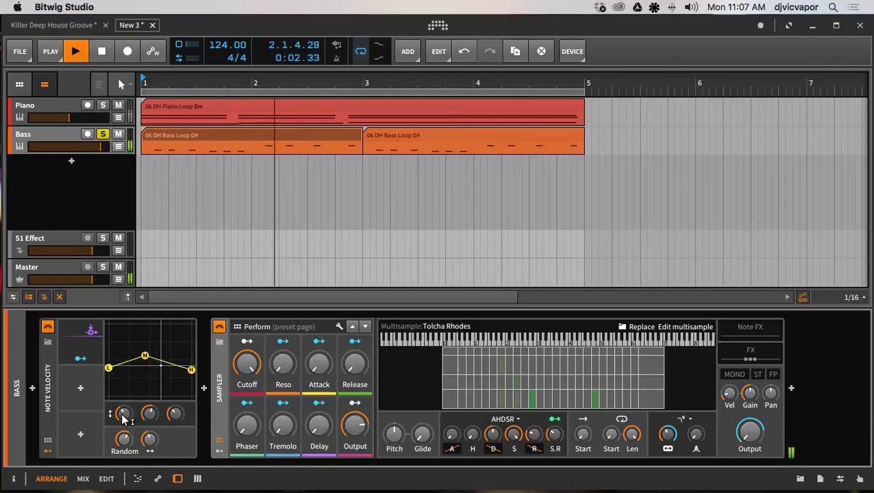
{"action": "left_click_drag", "start_coordinate": [122, 413], "coordinate": [122, 388]}
{"action": "left_click_drag", "start_coordinate": [150, 419], "coordinate": [175, 406]}
{"action": "left_click_drag", "start_coordinate": [149, 439], "coordinate": [129, 445]}
{"action": "left_click_drag", "start_coordinate": [177, 419], "coordinate": [149, 438]}
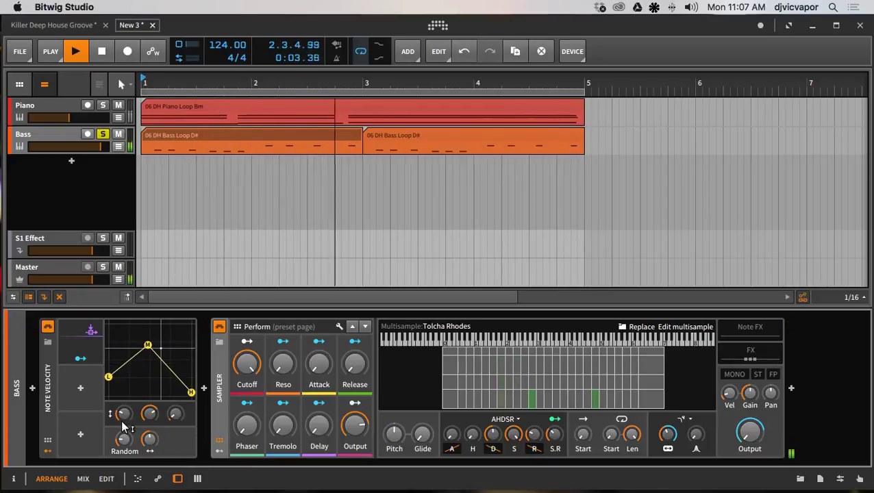
Step: Stop playback, leaving the Note Velocity low point at 26.5%
{"action": "mouse_move", "coordinate": [124, 429]}
{"action": "key", "text": "space"}
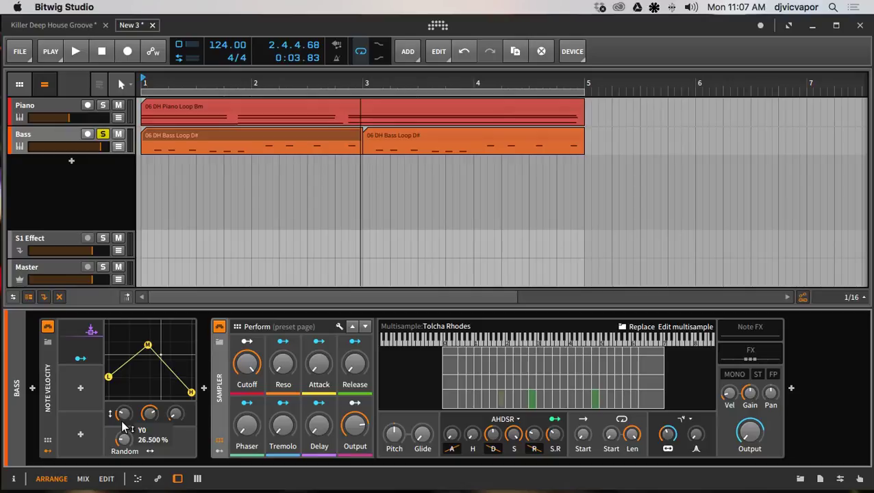